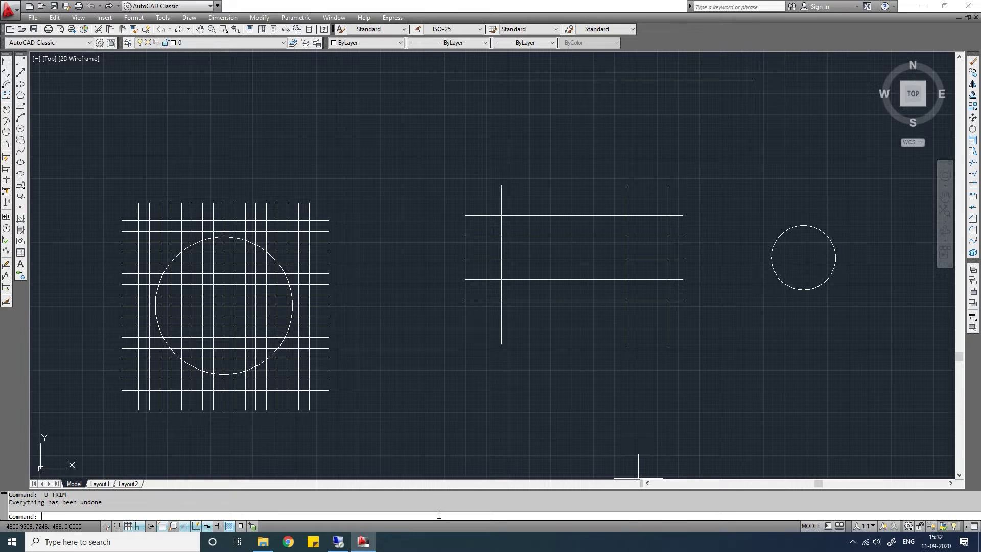
Step: Trim the grid's horizontal lines at the rightmost vertical, cutting left parts and three right-hand stubs
type("tr")
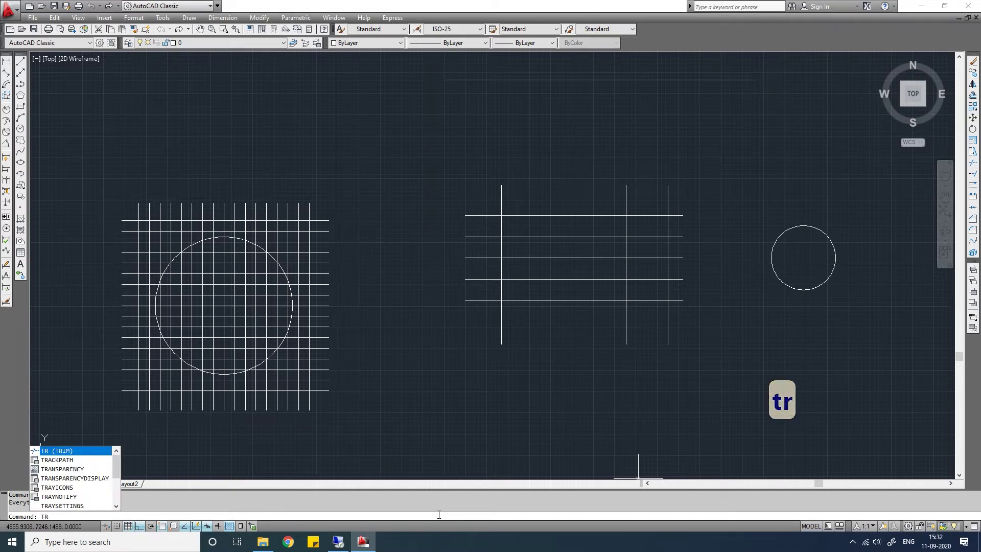
key("Return")
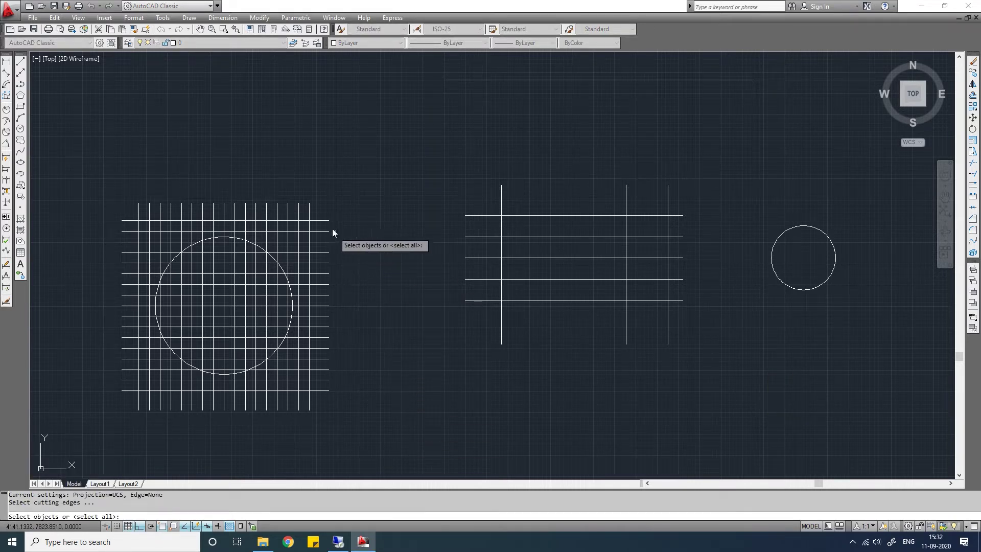
left_click(309, 212)
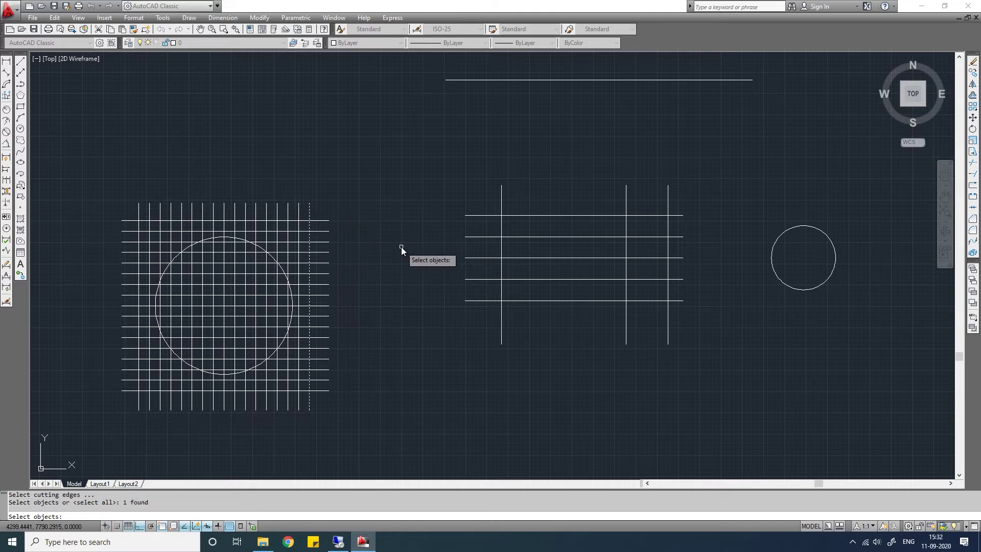
key("Return")
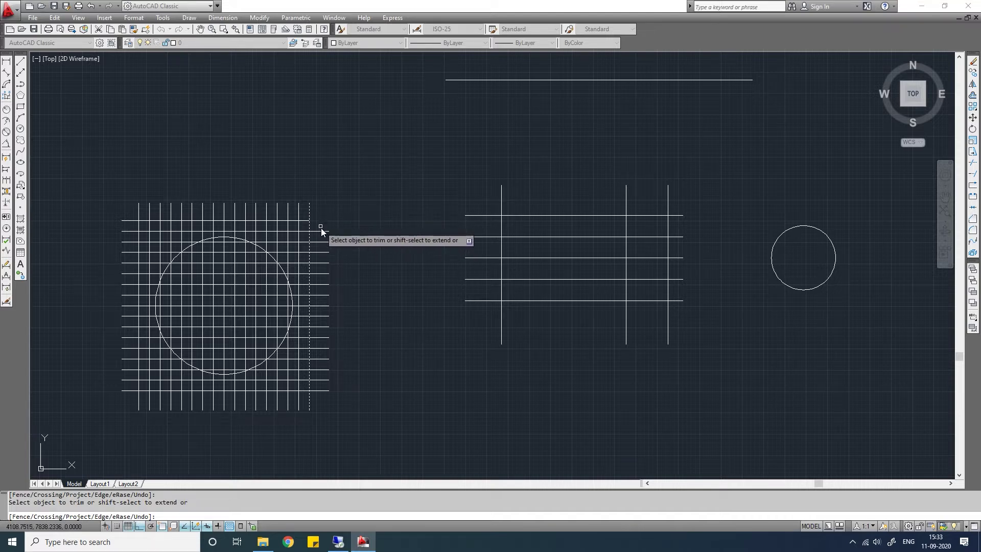
left_click(133, 231)
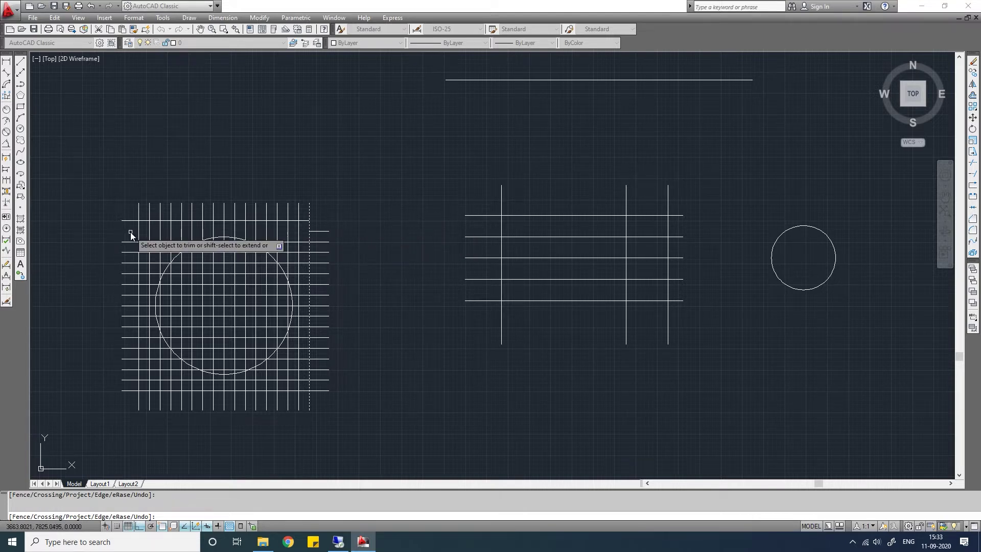
left_click(339, 251)
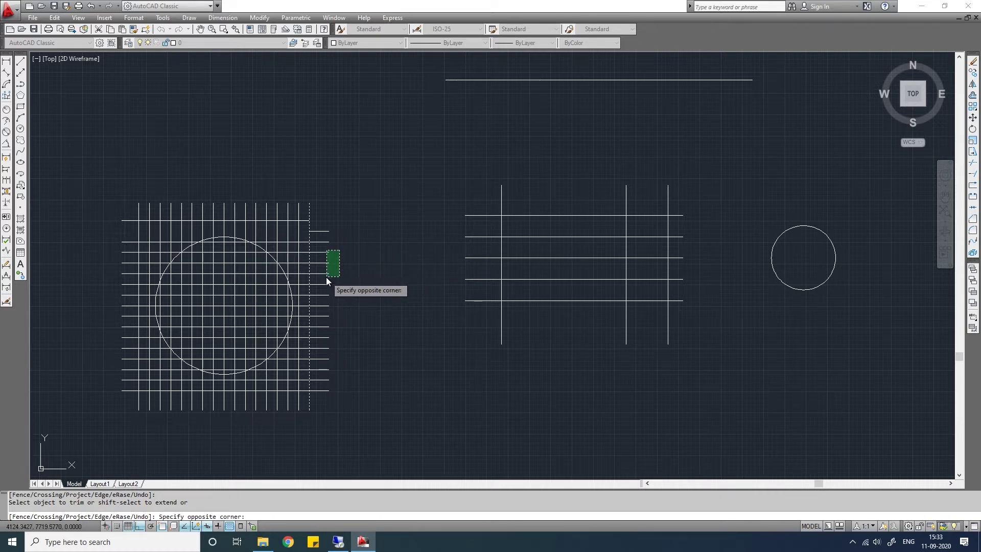
left_click(329, 278)
left_click(129, 407)
left_click(107, 330)
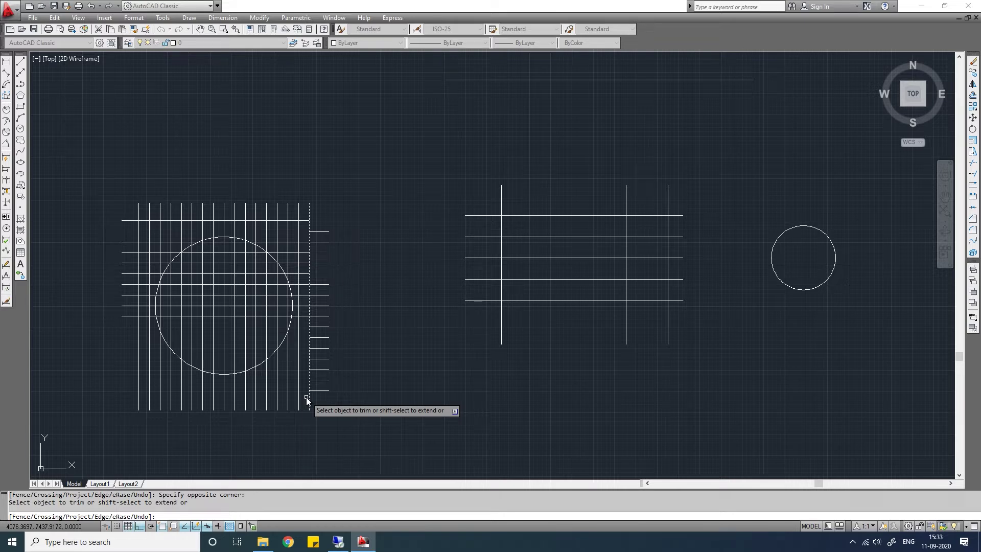
key("Return")
Step: Undo the earlier trims, then trim the top line's right end and middle between the outer verticals
type("u")
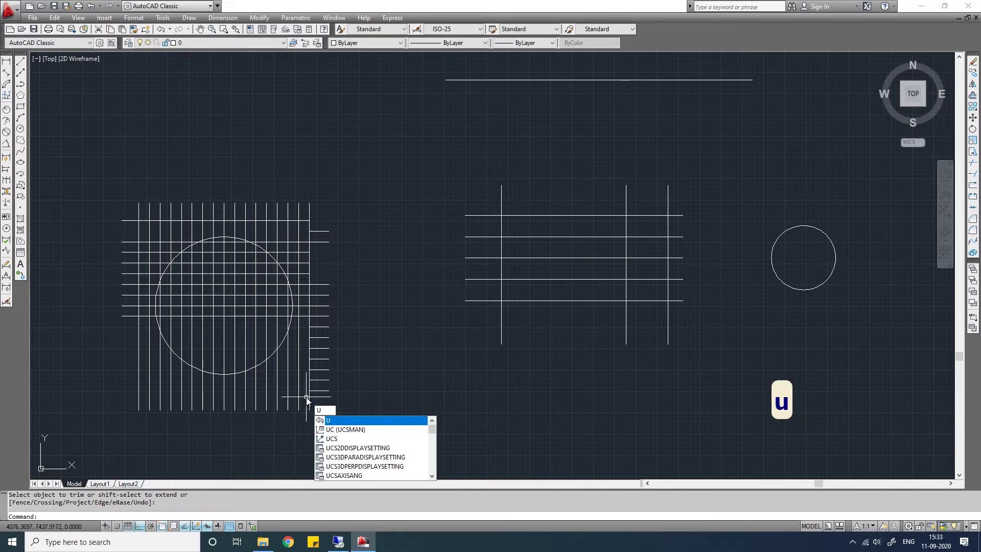
key("BackSpace")
type("tr")
key("Return")
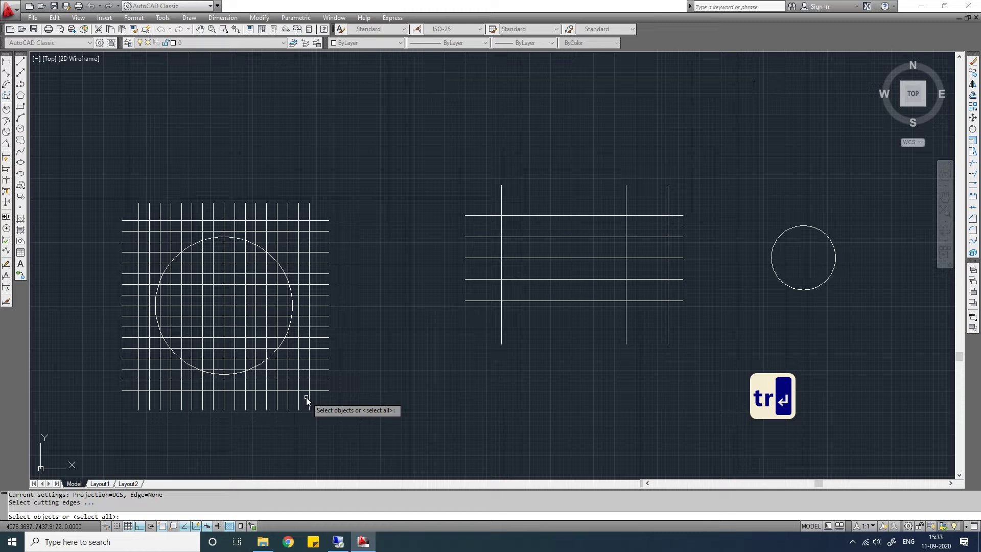
left_click(310, 212)
left_click(139, 212)
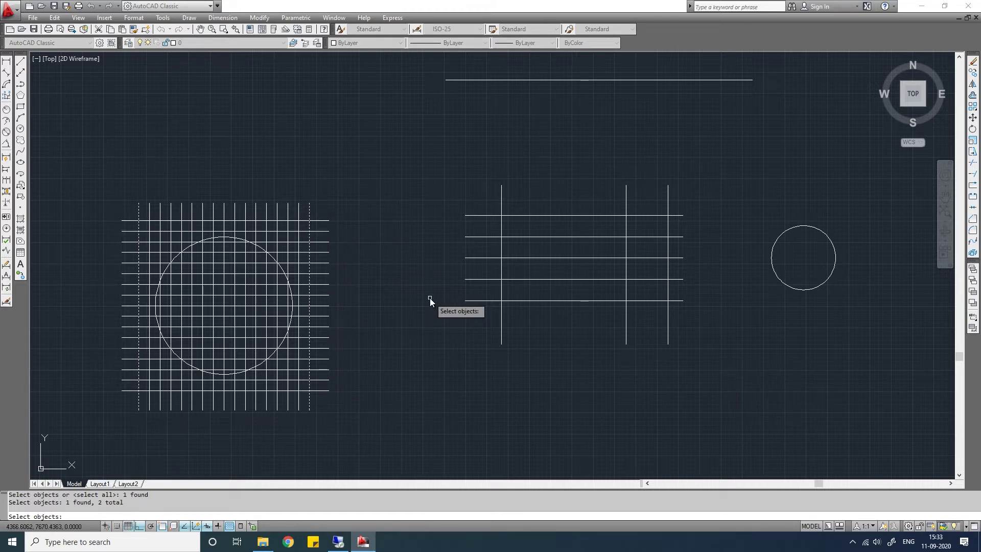
key("Return")
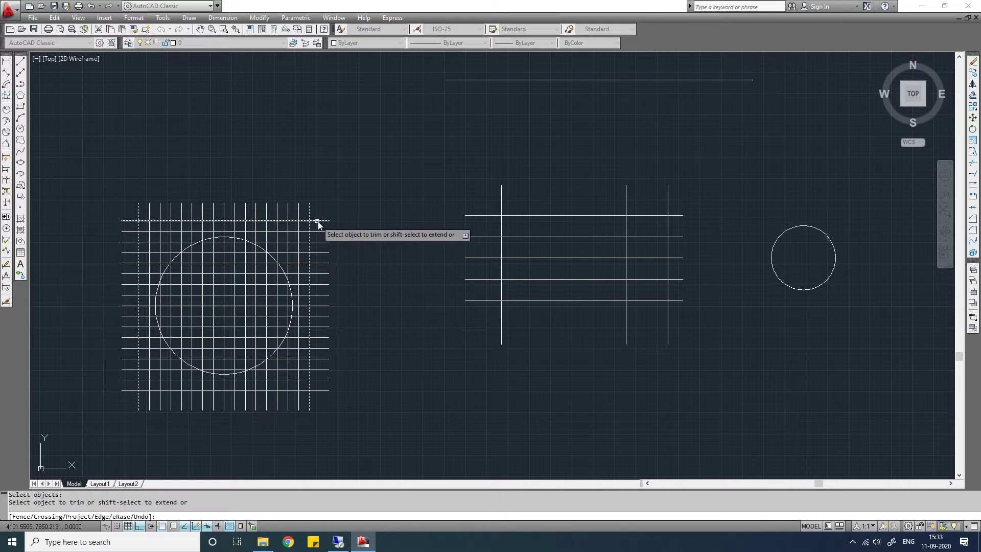
left_click(321, 221)
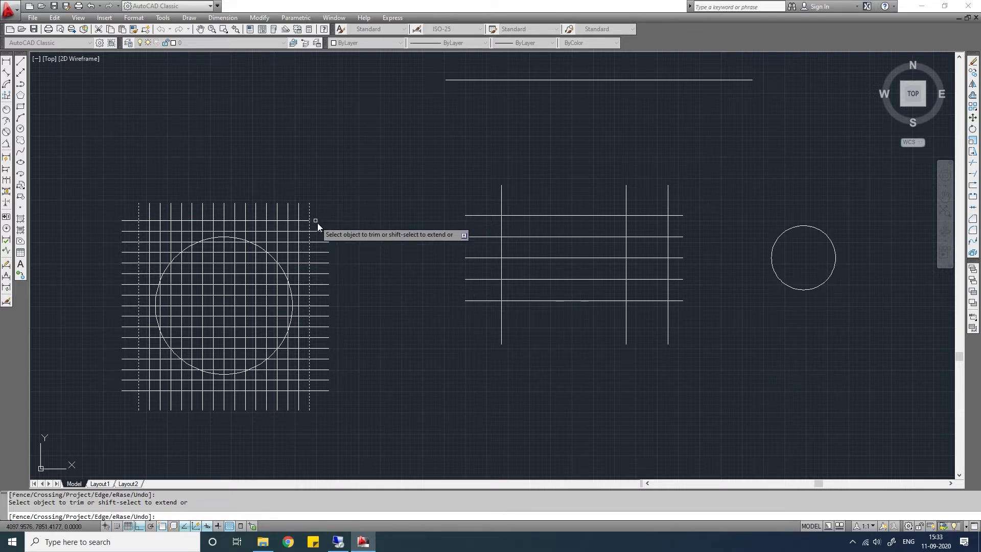
left_click(251, 231)
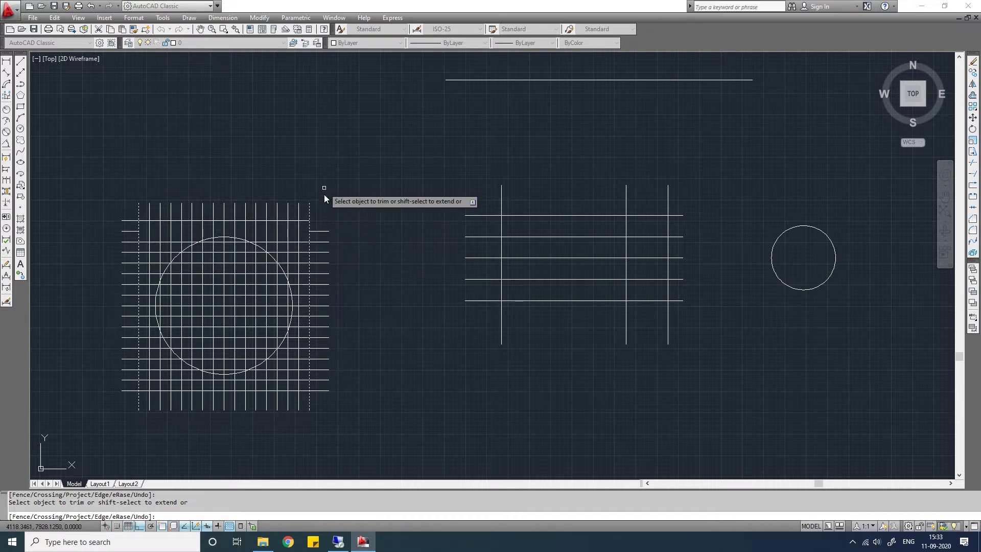
Step: Undo the last trims, then trim the horizontal lines right of the large circle
type("u")
key("Return")
type("tr")
key("Return")
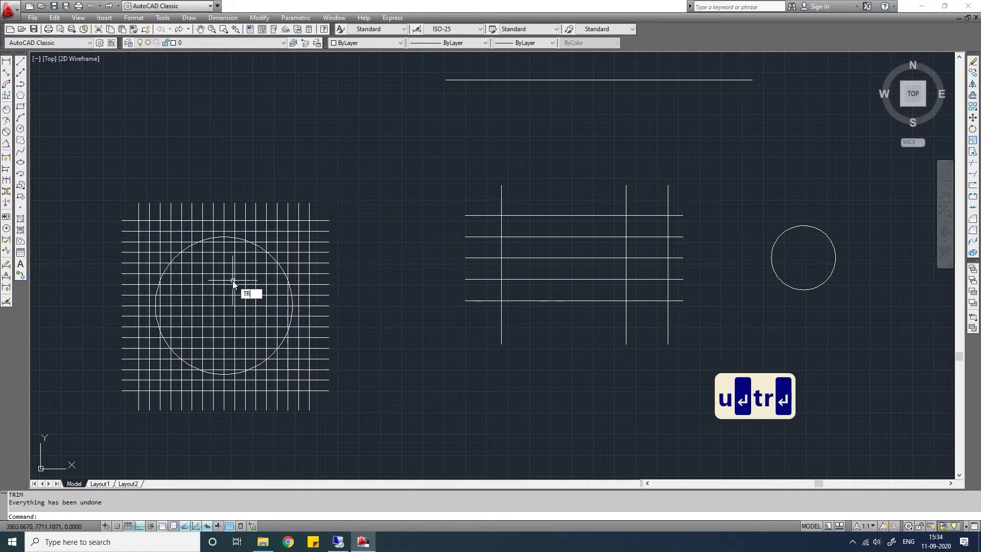
left_click(284, 282)
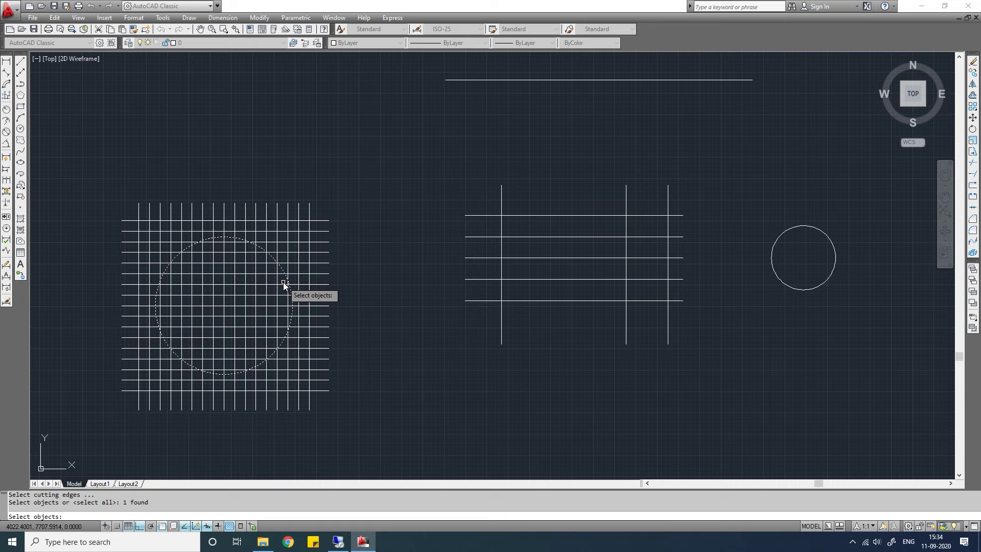
key("Return")
left_click(350, 202)
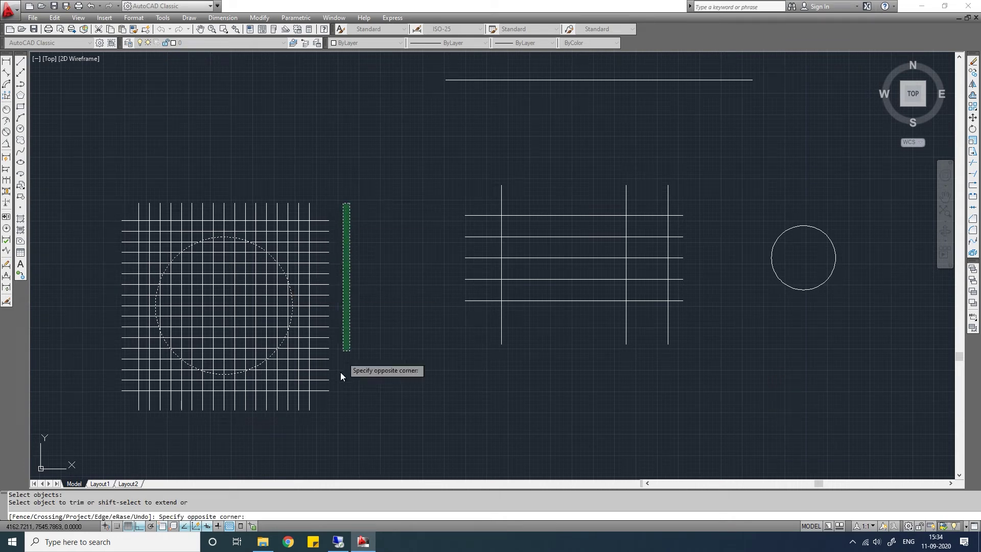
left_click(327, 421)
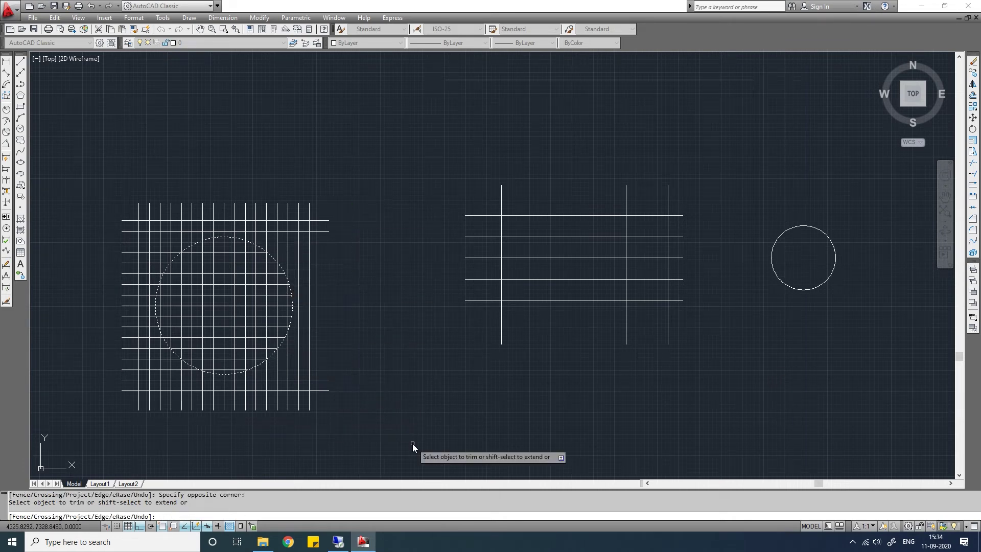
key("Return")
Step: Select the four horizontal lines at the grid's right ends, then clear the selection
left_click(339, 210)
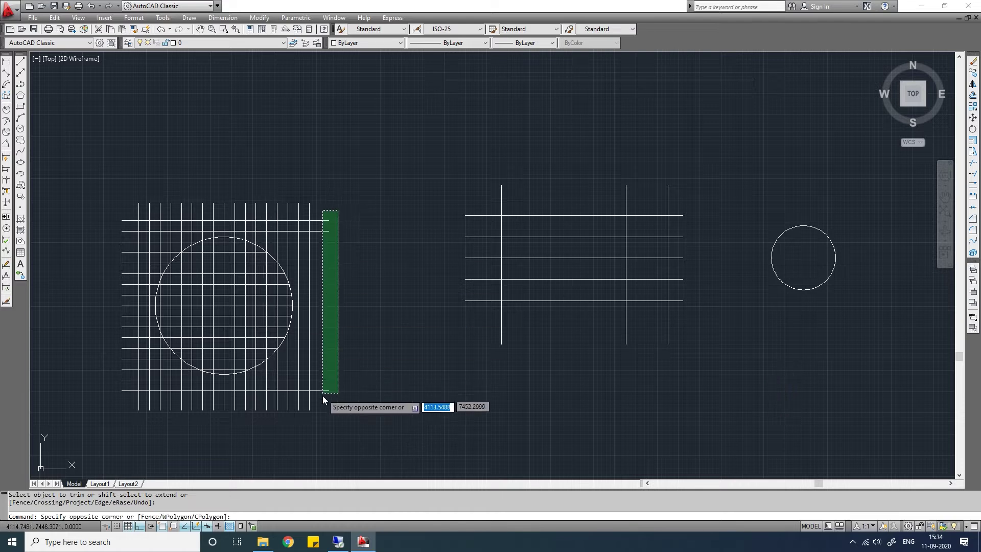
left_click(323, 399)
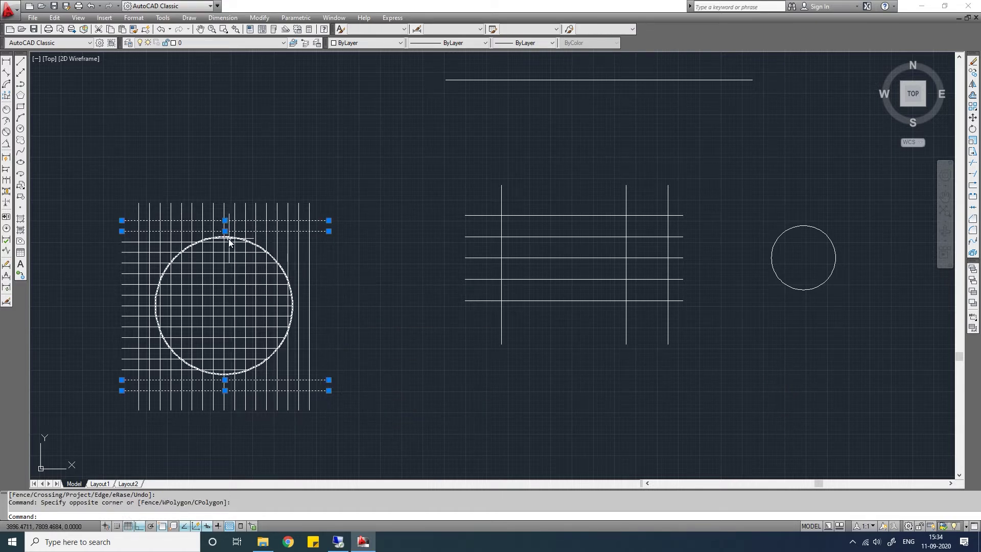
key("Escape")
type("u")
key("Return")
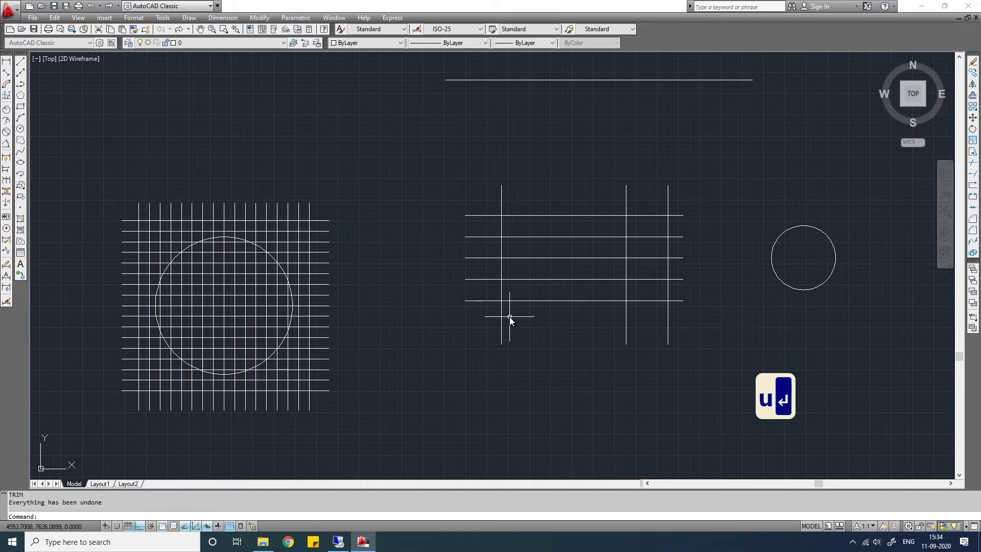
type("tr")
key("Return")
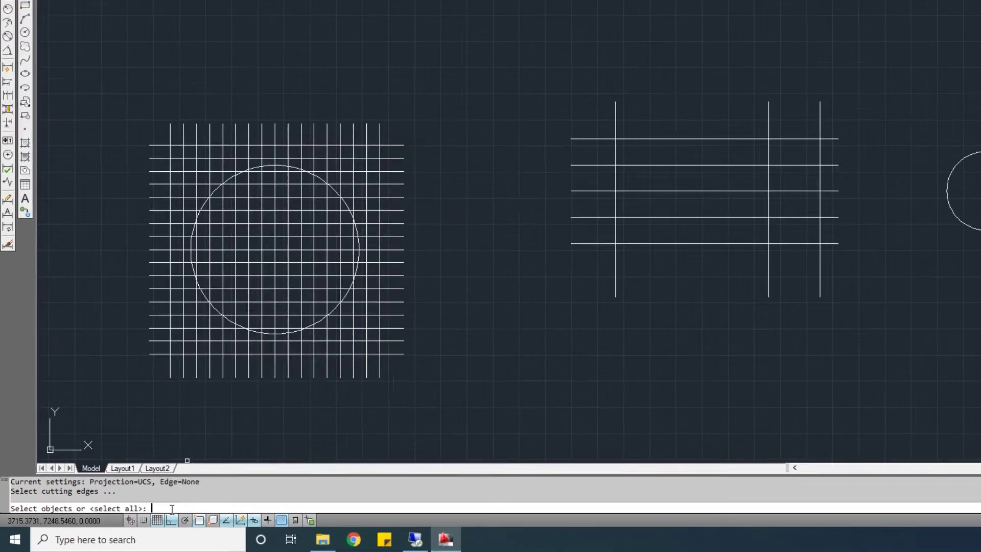
key("Return")
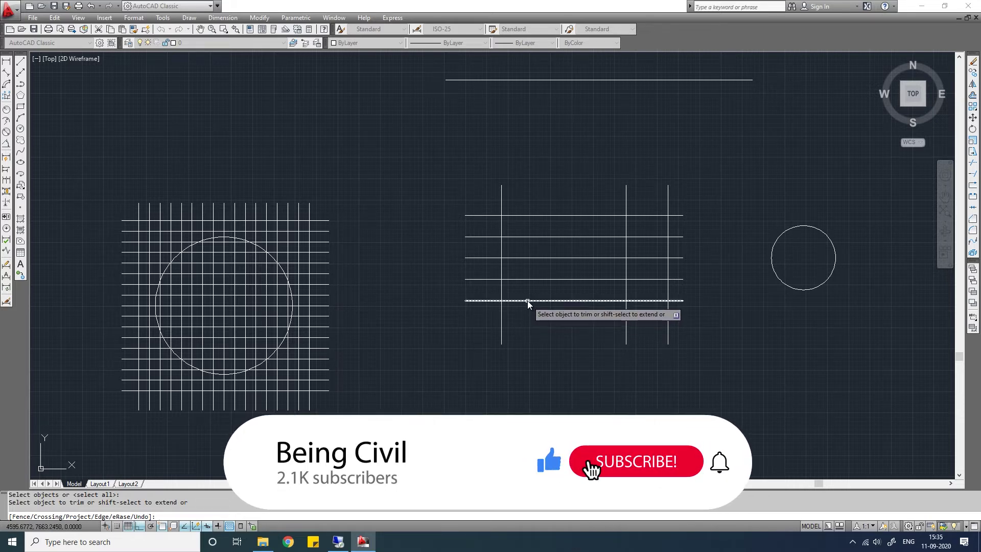
left_click(527, 300)
left_click(647, 279)
left_click(676, 236)
left_click(483, 216)
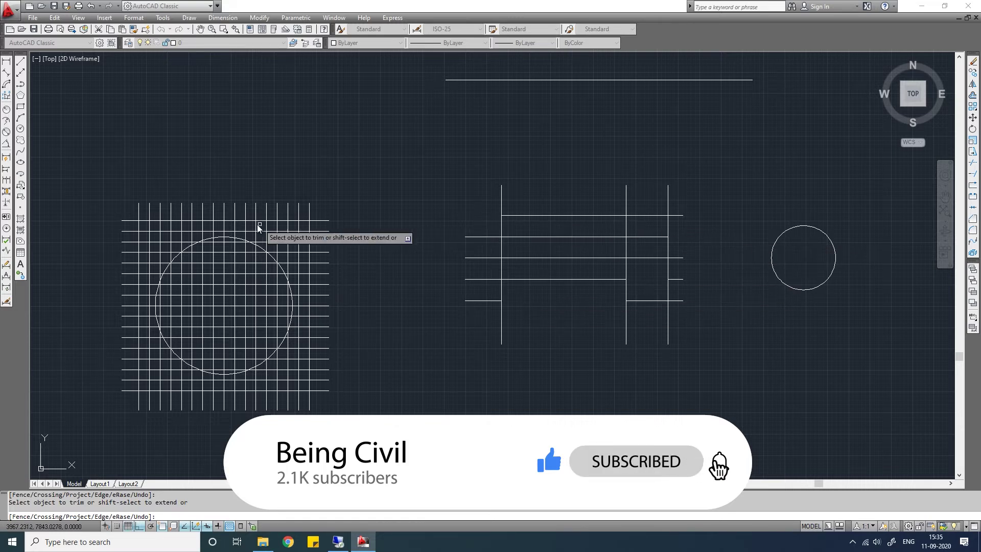
left_click(262, 221)
left_click(197, 221)
key("Escape")
type("u")
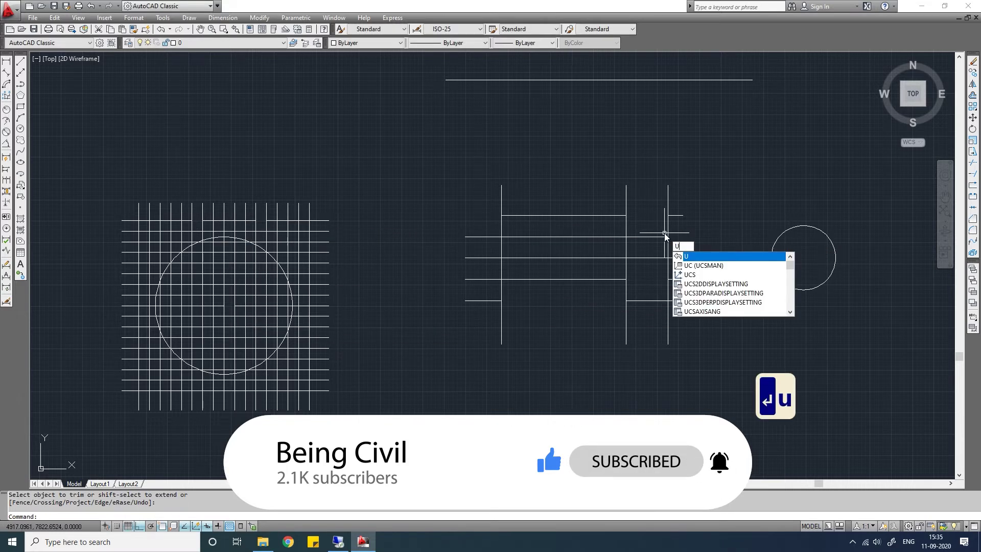
key("Return")
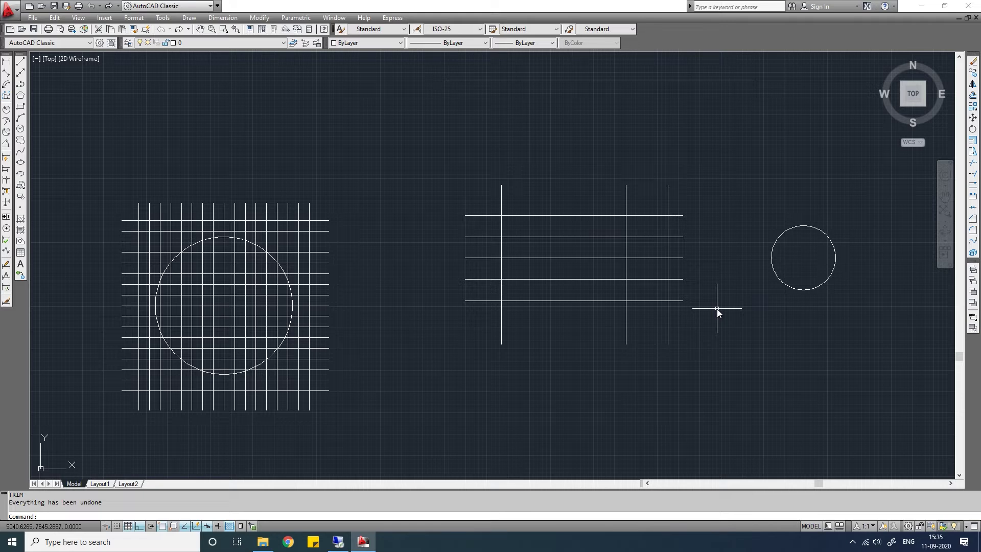
type("ex")
Step: Extend the group's right vertical line up to the long top line
key("Return")
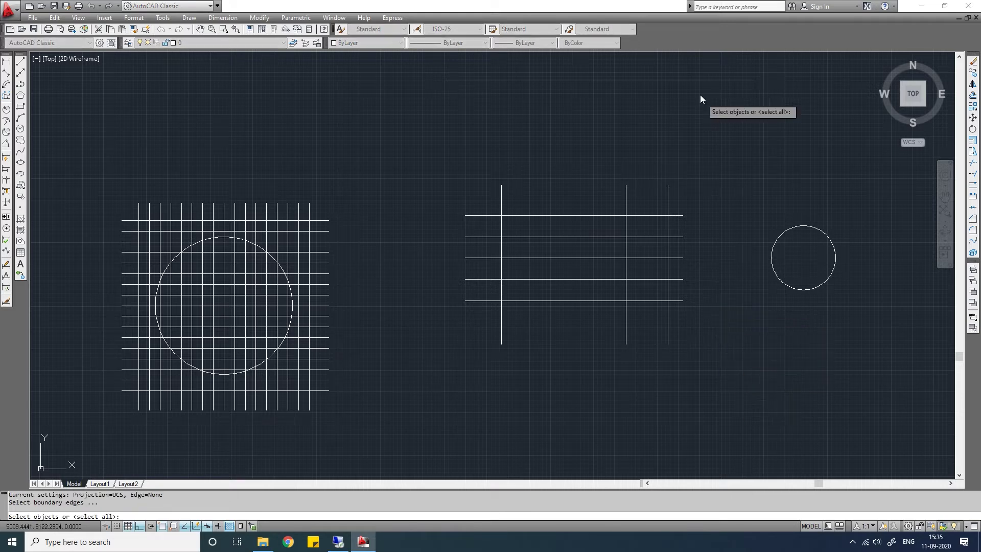
left_click(695, 80)
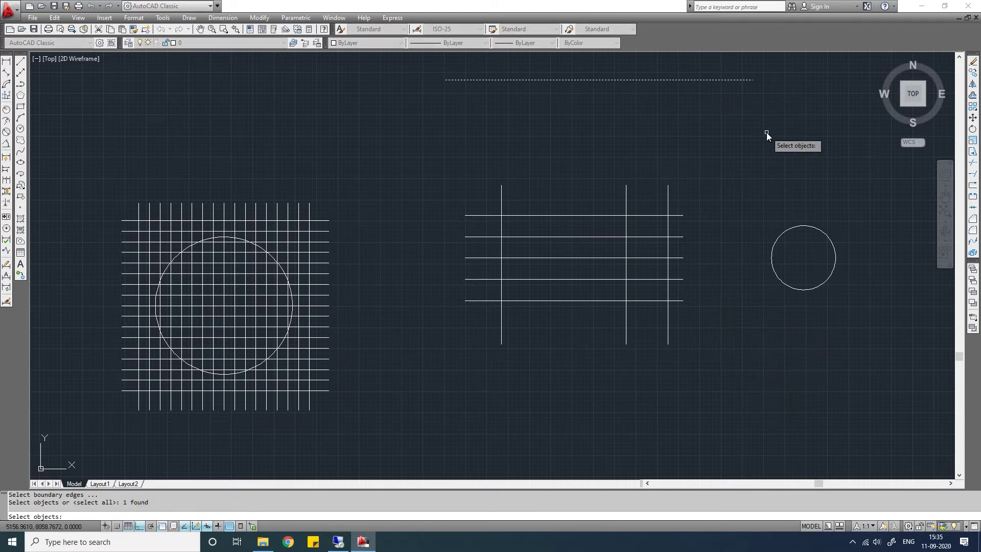
key("Return")
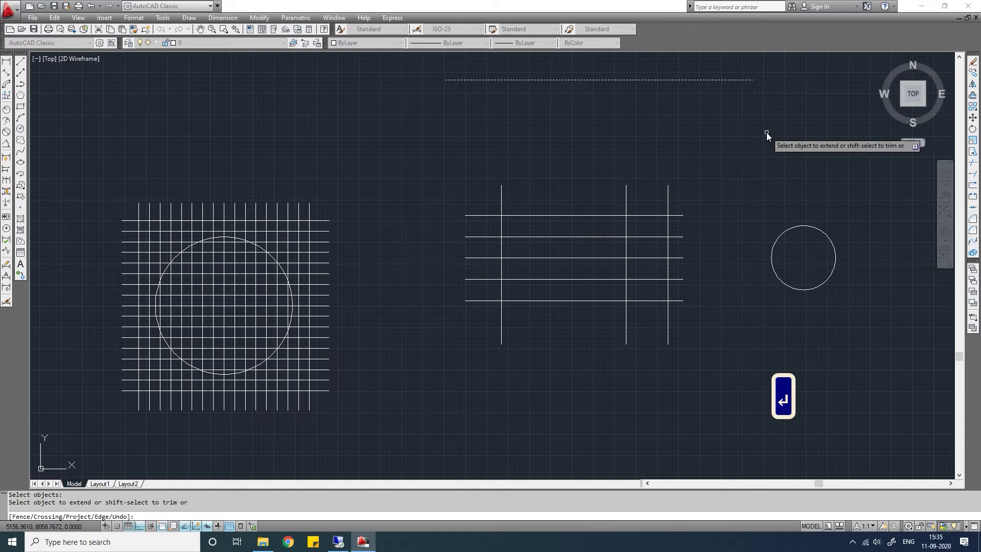
left_click(668, 202)
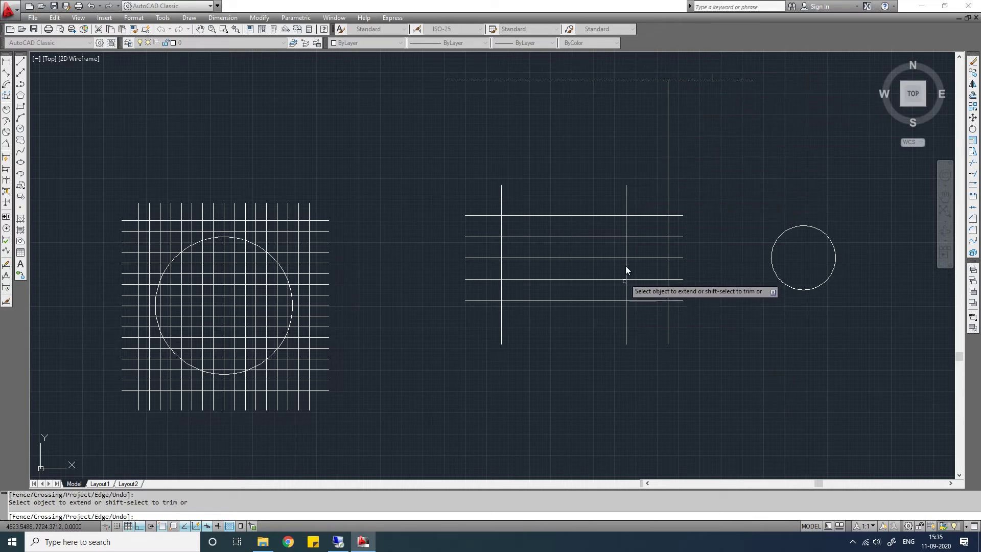
Step: Extend the middle vertical line to the top line and begin selecting the left vertical
left_click(627, 317)
left_click(626, 318)
left_click(625, 318)
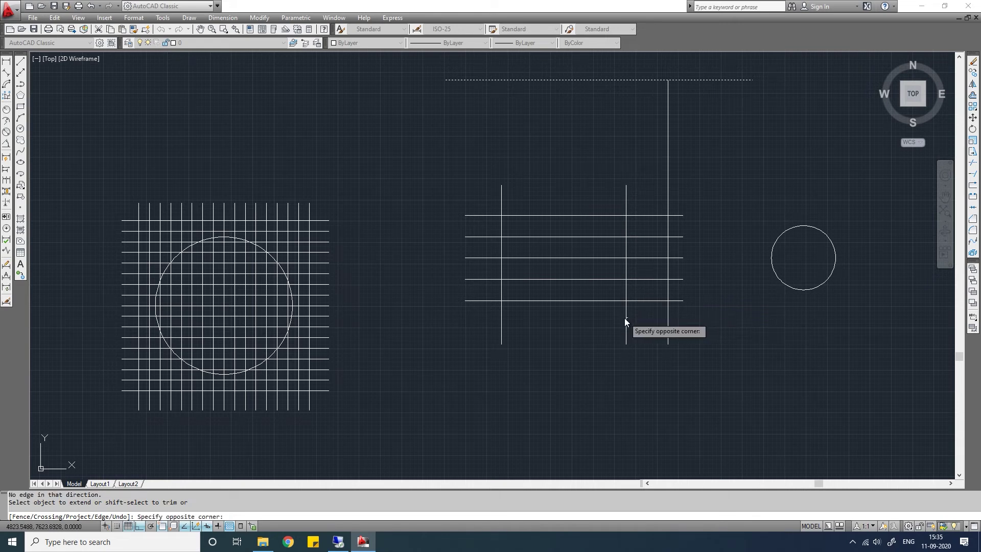
left_click(625, 318)
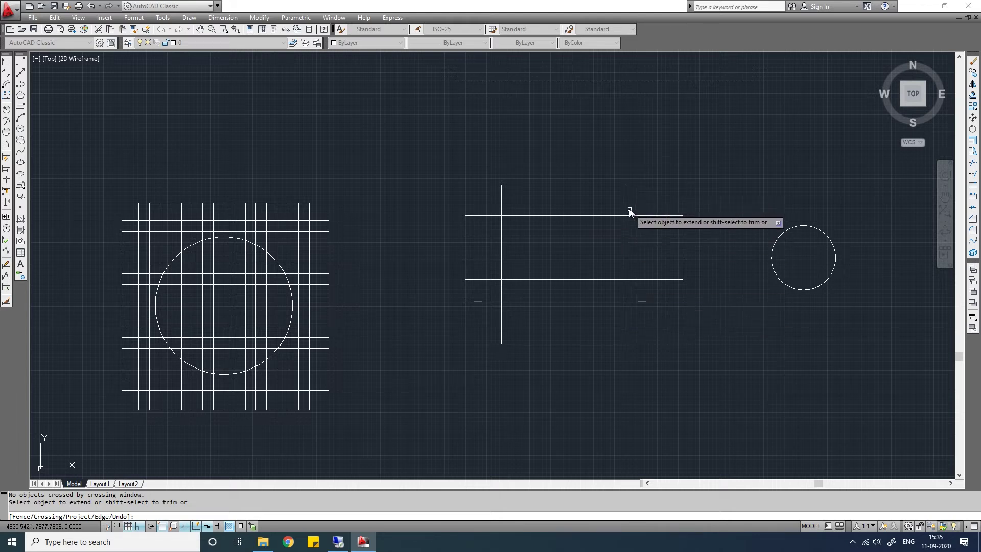
left_click(627, 229)
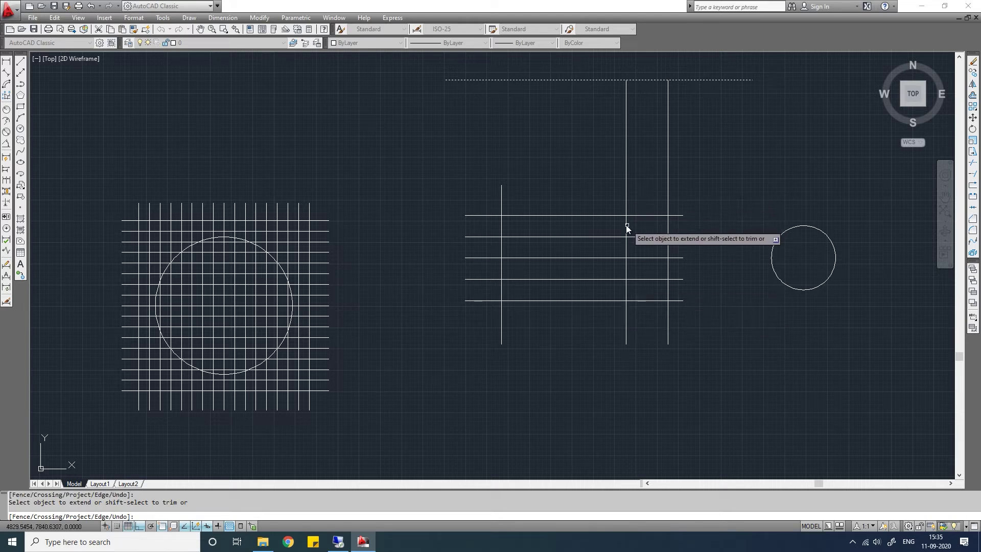
left_click(549, 210)
Step: Finish extending the left vertical, then extend three middle horizontal lines right to the small circle
left_click(494, 194)
type("ex")
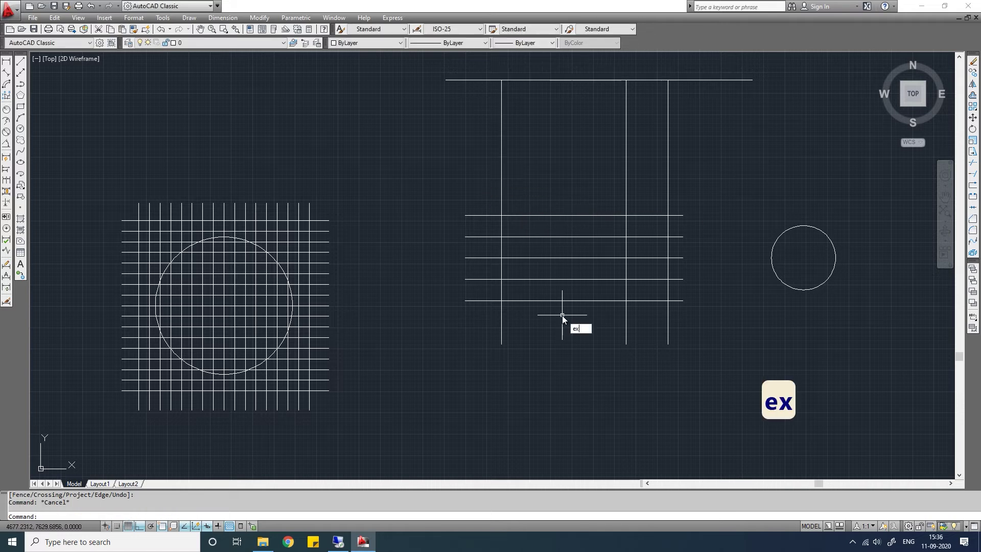
key("Return")
left_click(808, 226)
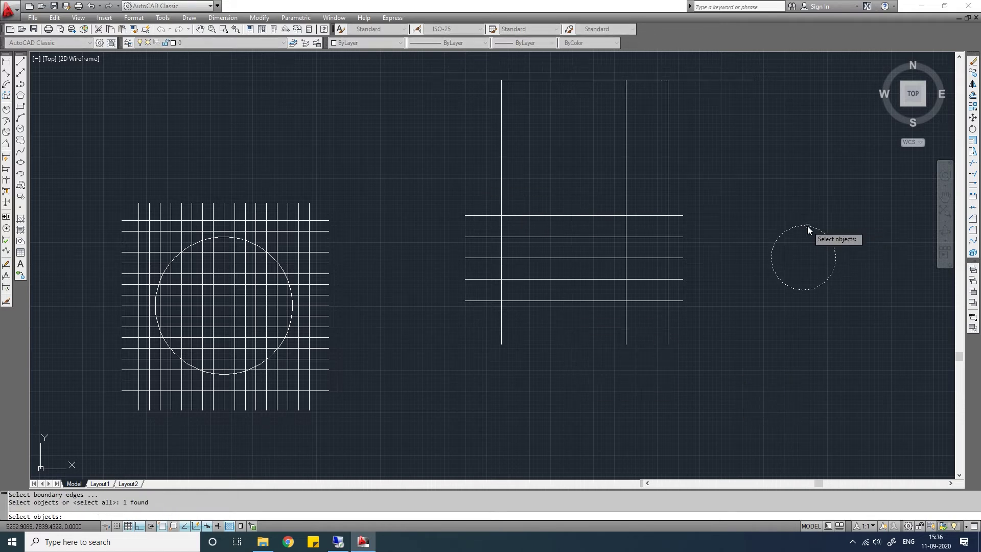
key("Return")
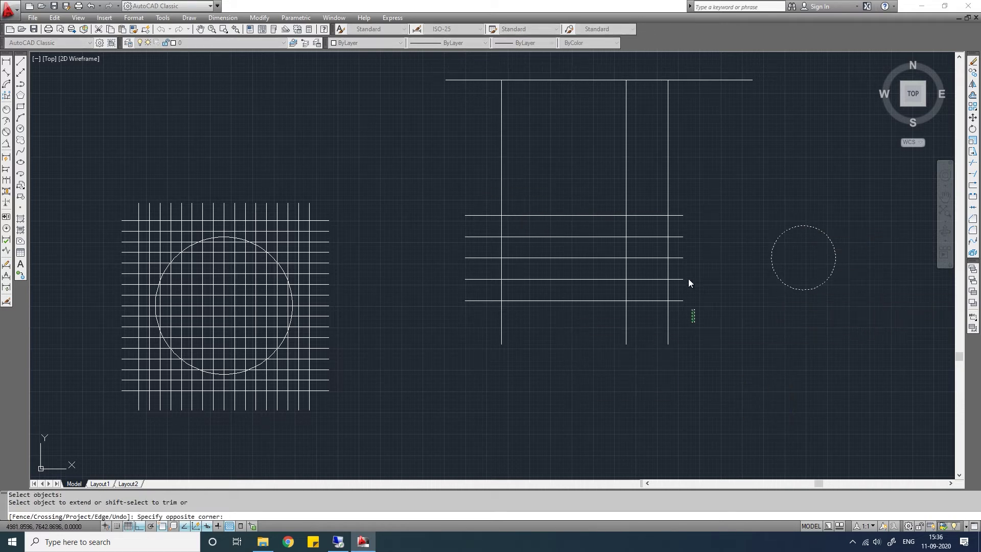
left_click(696, 322)
left_click(680, 209)
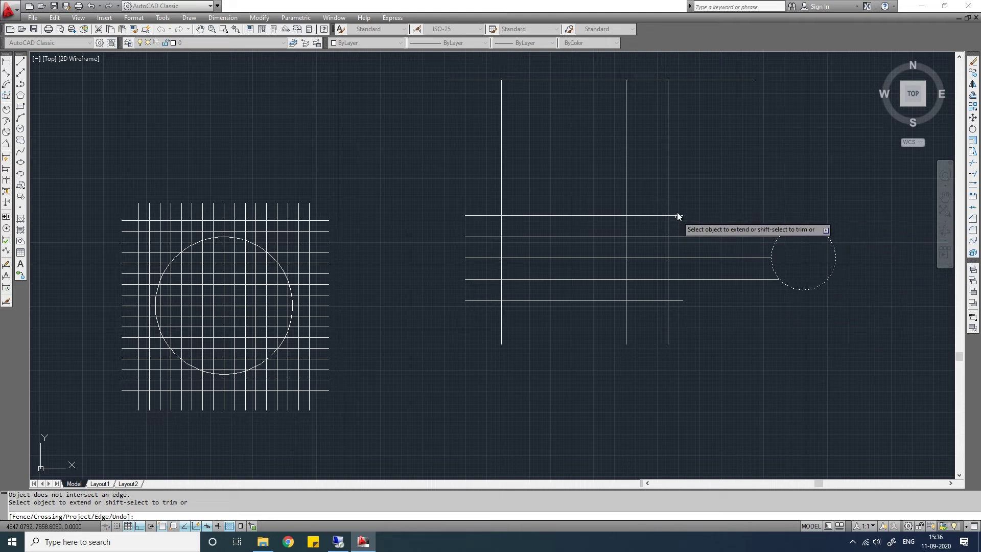
key("Return")
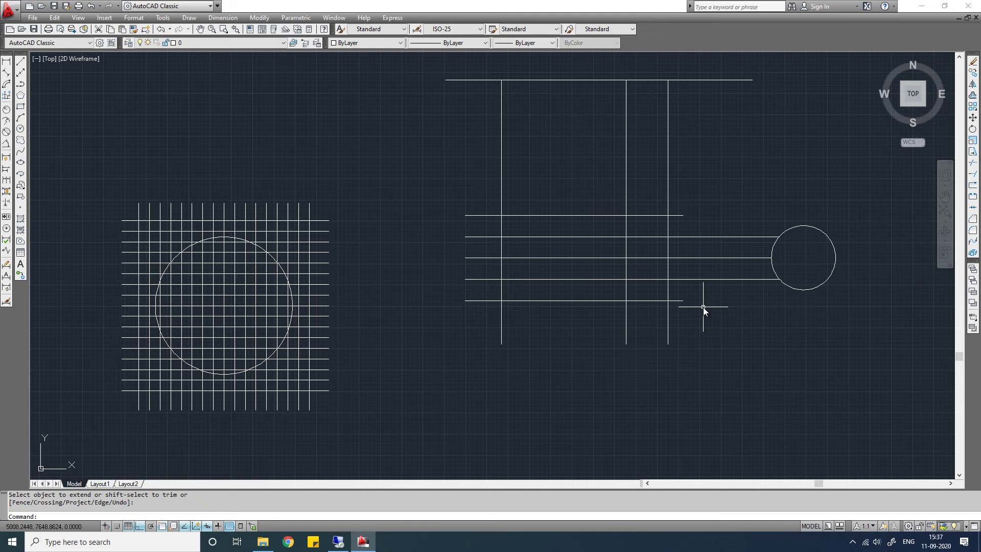
type("tr")
key("Return")
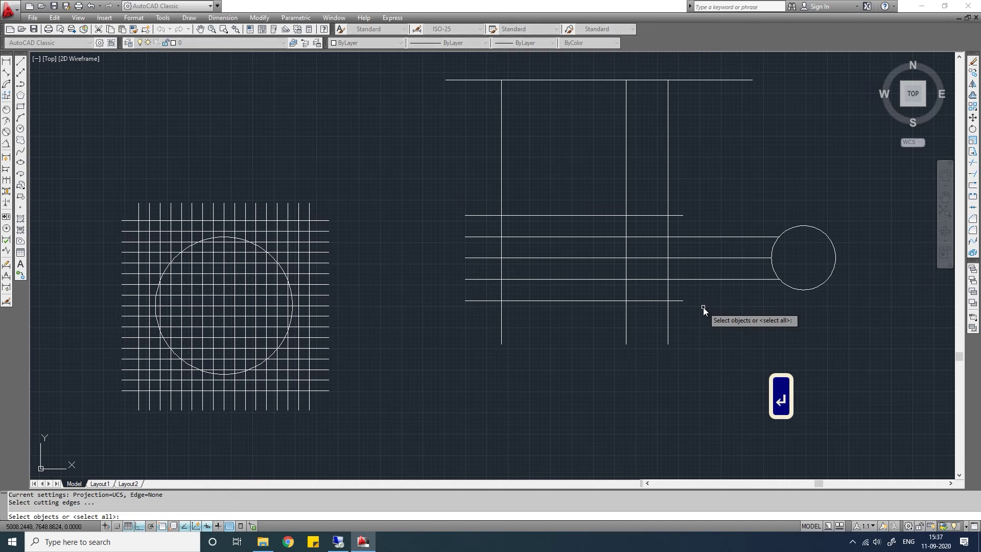
key("Return")
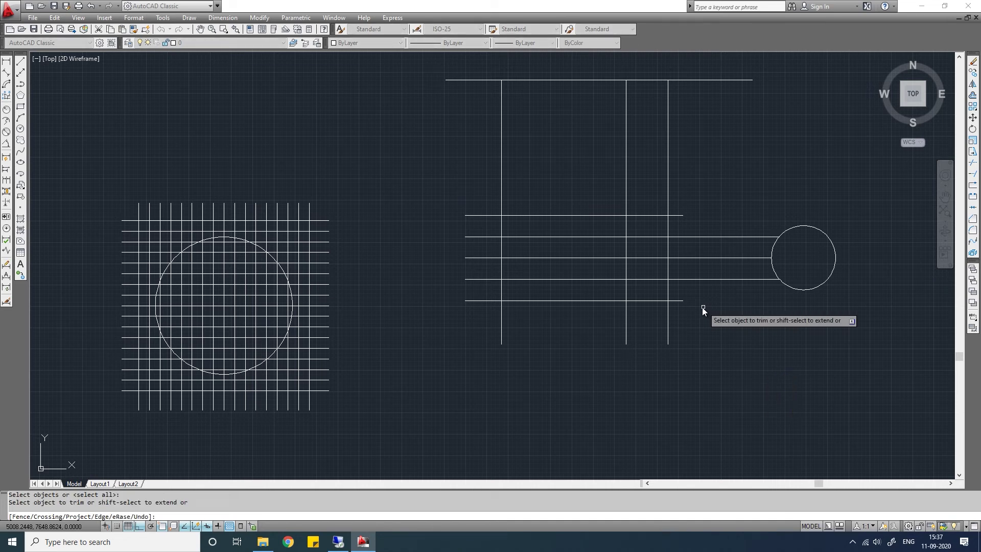
left_click(721, 280)
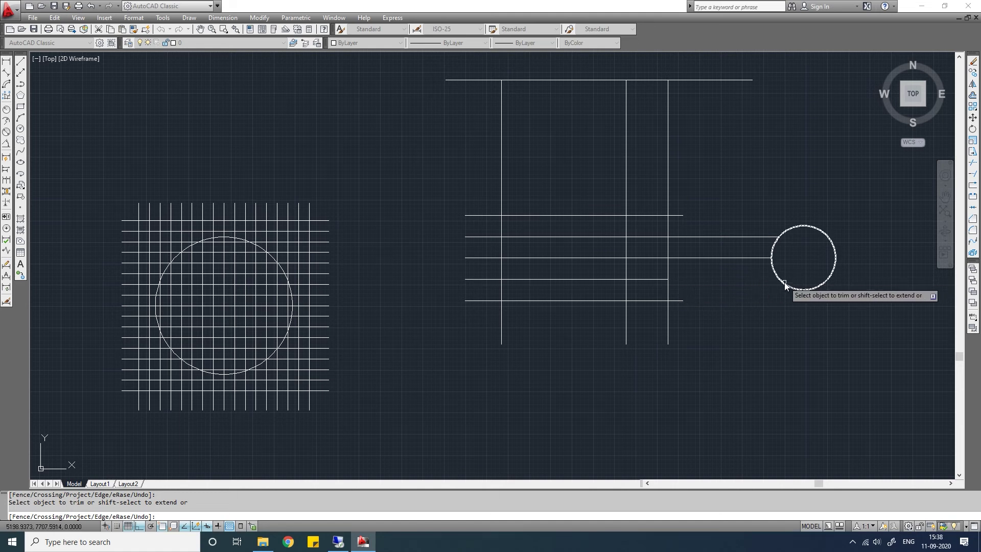
left_click(660, 280, "shift")
left_click(679, 170)
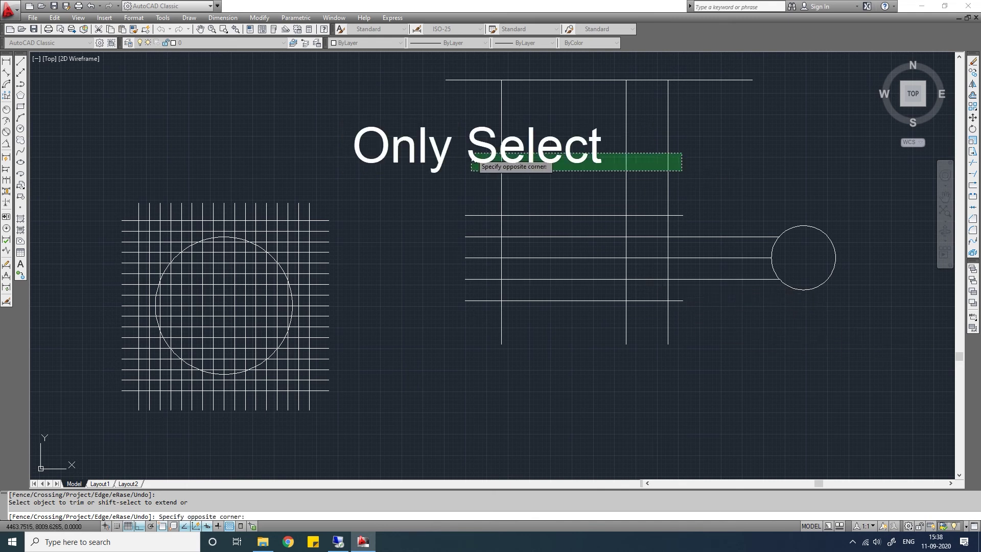
left_click(477, 153)
left_click(682, 228, "shift")
left_click(495, 226, "shift")
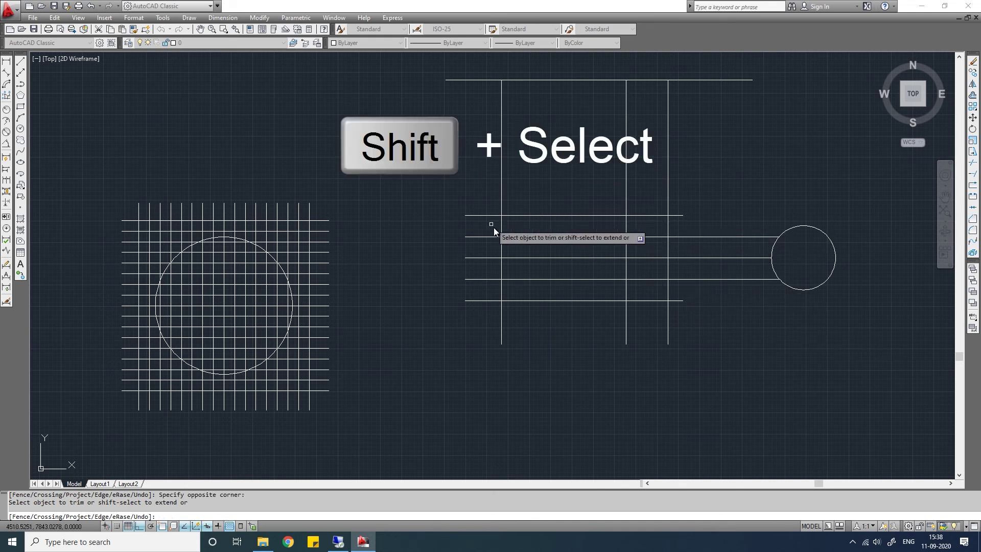
key("Return")
type("ex")
key("Return")
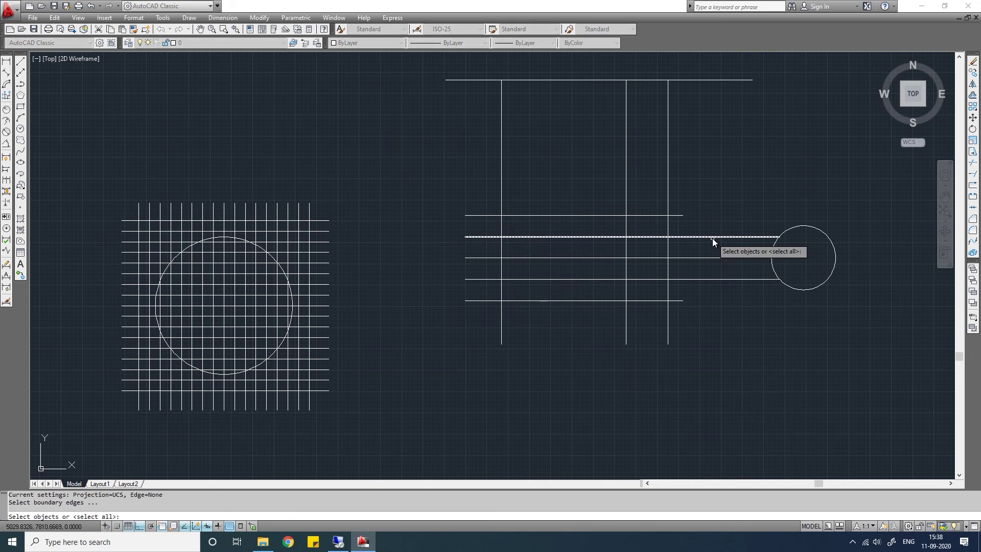
Step: Extend the group's second horizontal line further into the circle, using all objects as boundaries
key("Return")
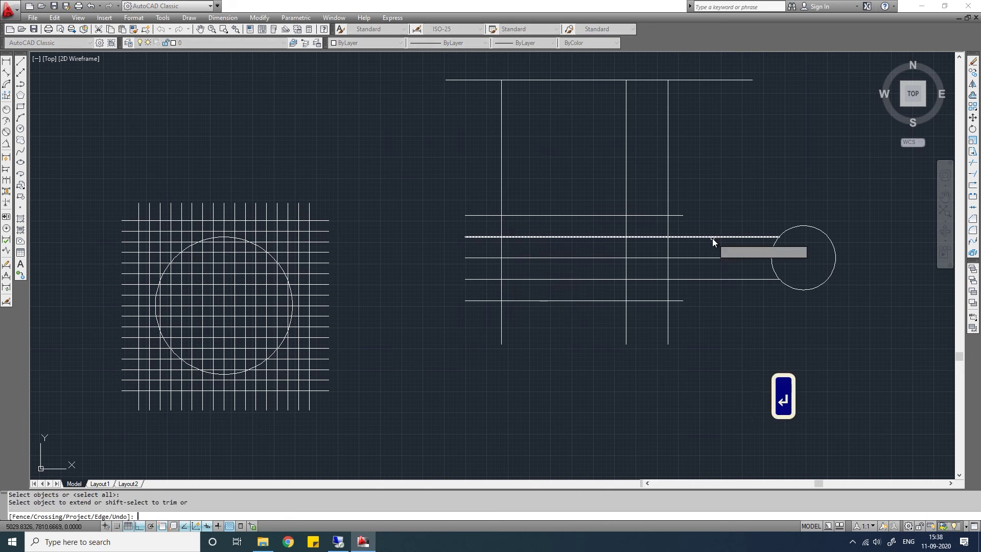
left_click(743, 238)
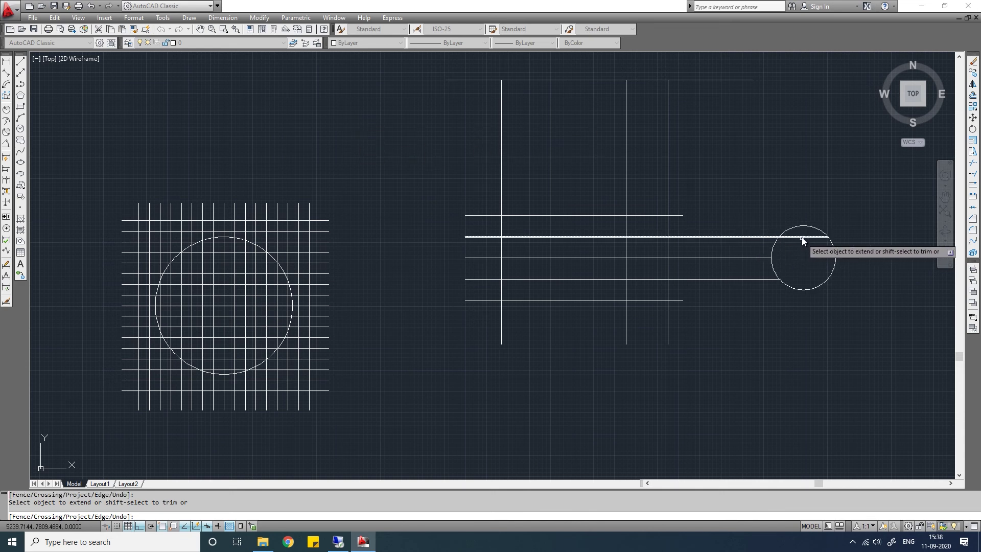